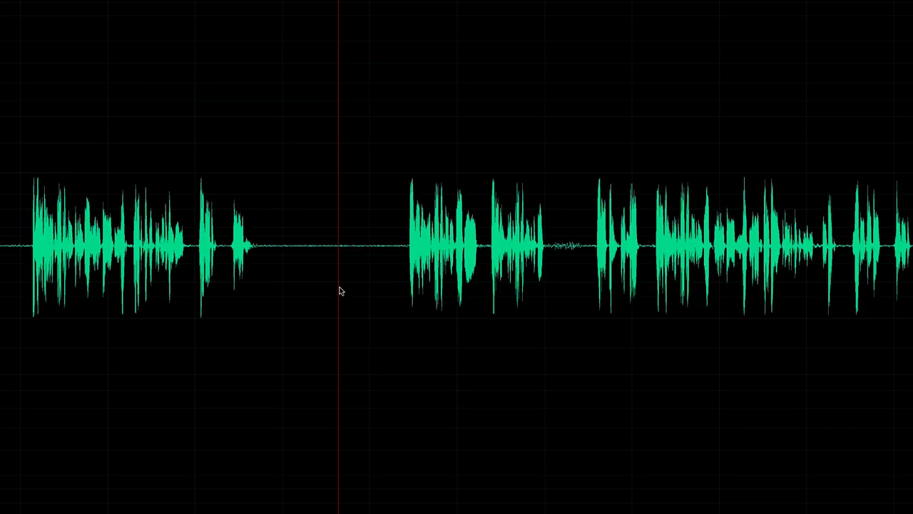
- Select the silent gap between the first two phrases and play it back
left_click_drag(287, 210, 391, 211)
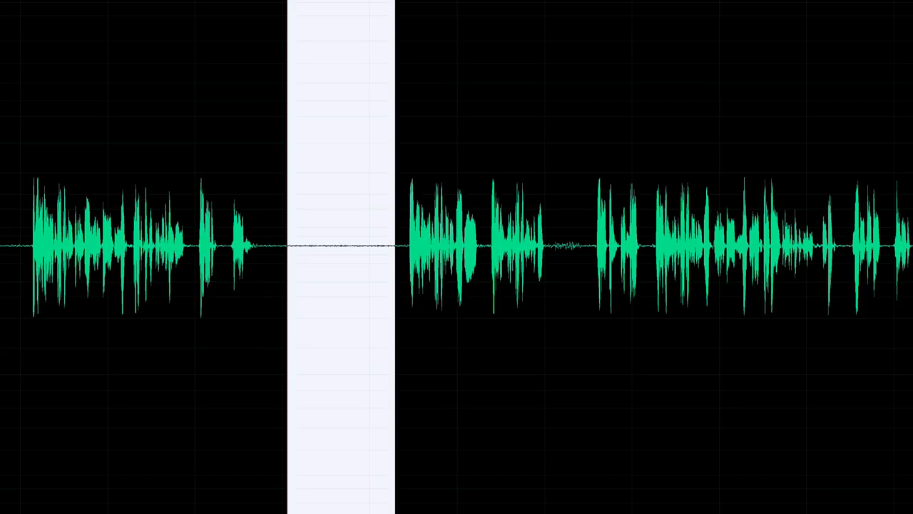
key("space")
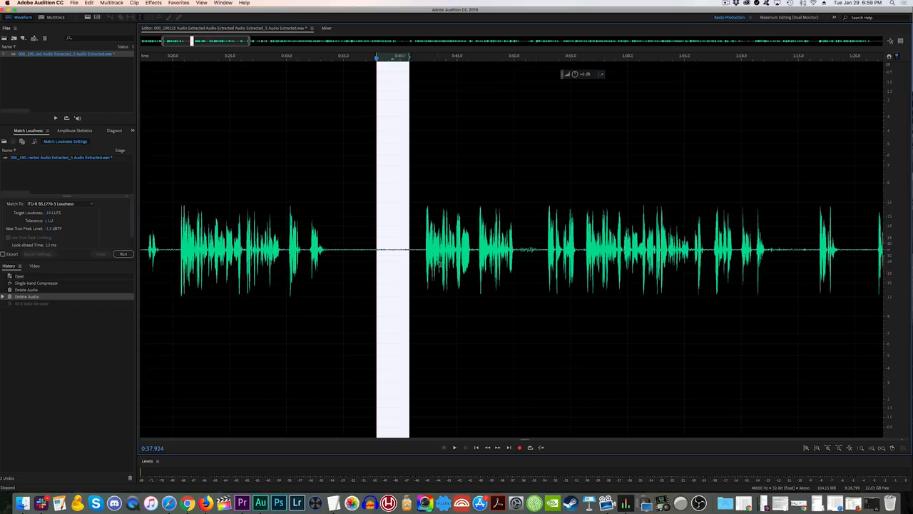
- Open iZotope RX 6 Voice De-noise from the Effects menu and reselect the silent noise gap
left_click(424, 303)
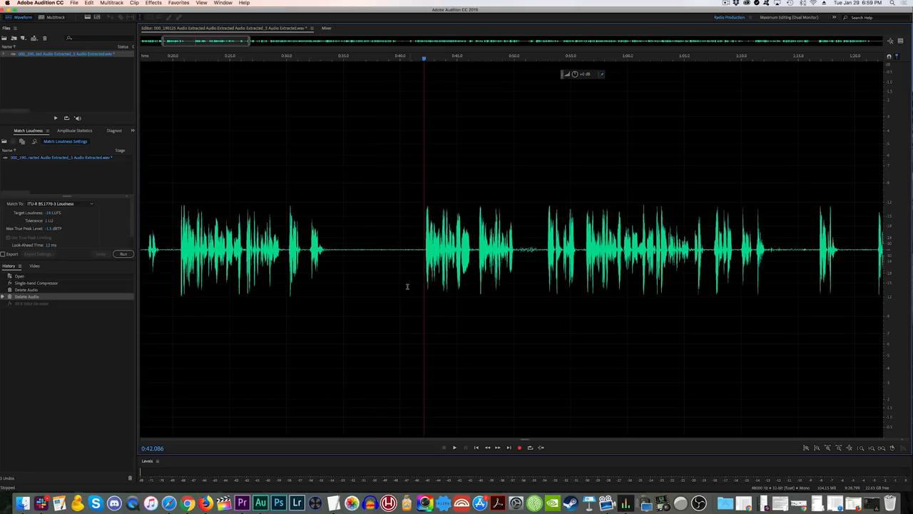
left_click(154, 4)
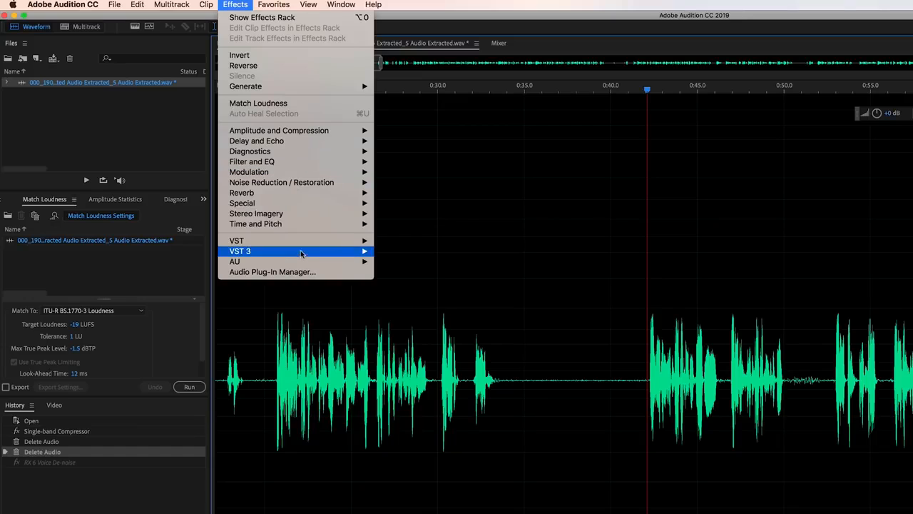
mouse_move(222, 166)
mouse_move(417, 261)
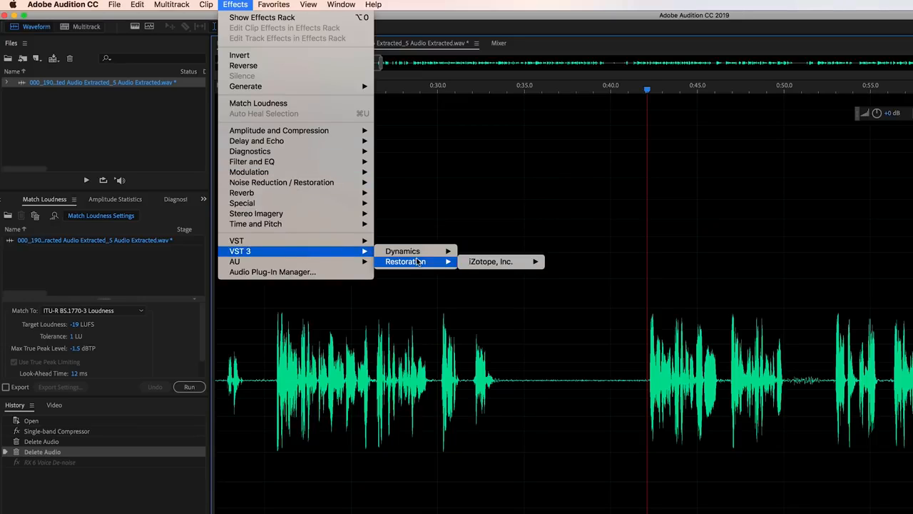
mouse_move(495, 262)
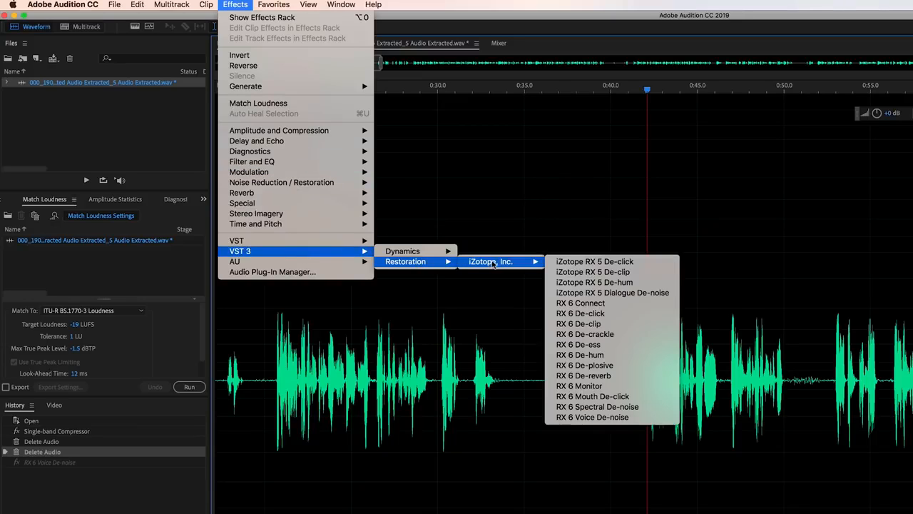
left_click(640, 418)
left_click_drag(374, 192, 406, 195)
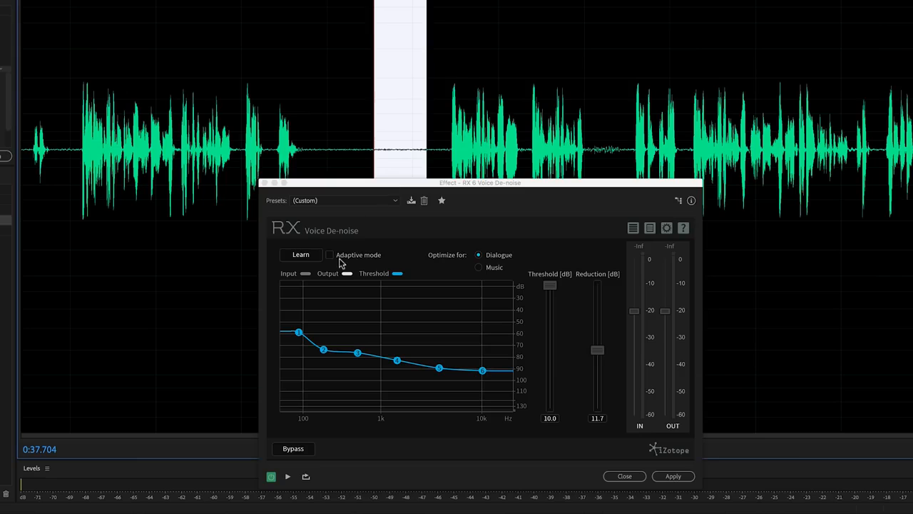
- Toggle Adaptive mode and drag the Reduction slider down toward 0 dB
left_click(346, 320)
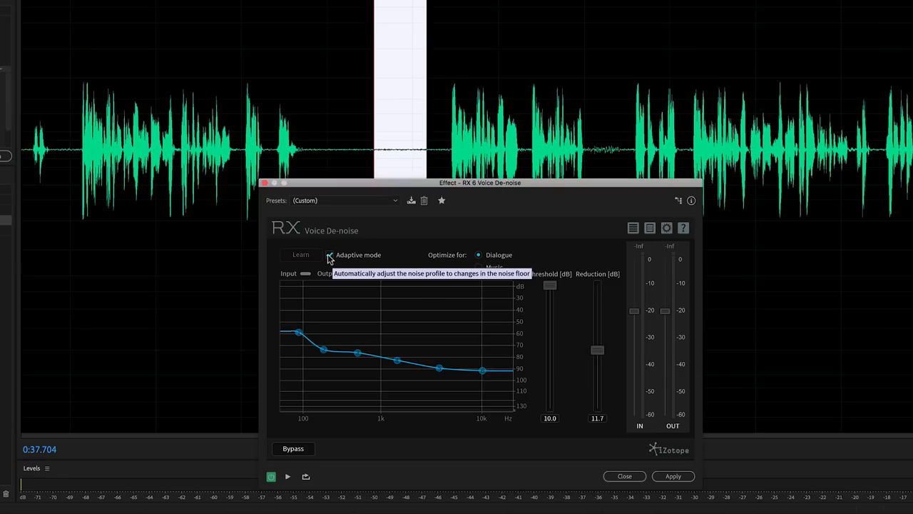
left_click_drag(598, 350, 602, 423)
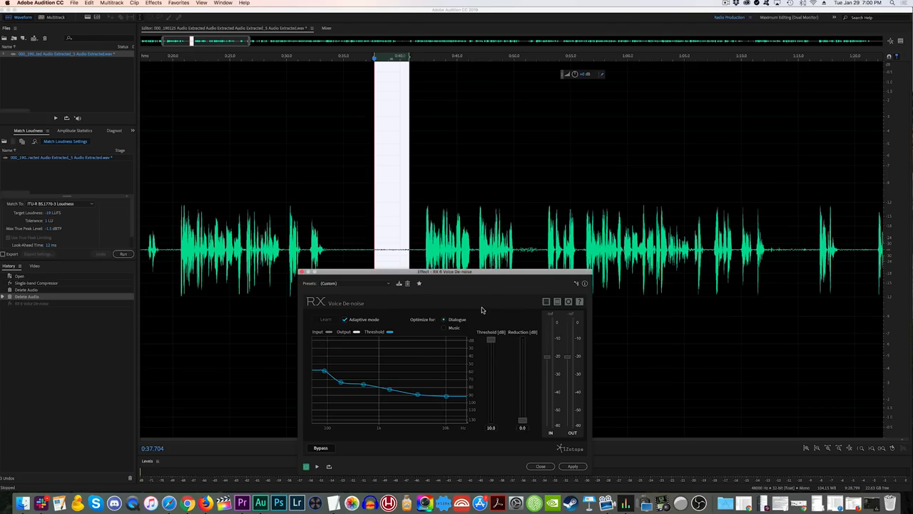
left_click_drag(500, 274, 500, 229)
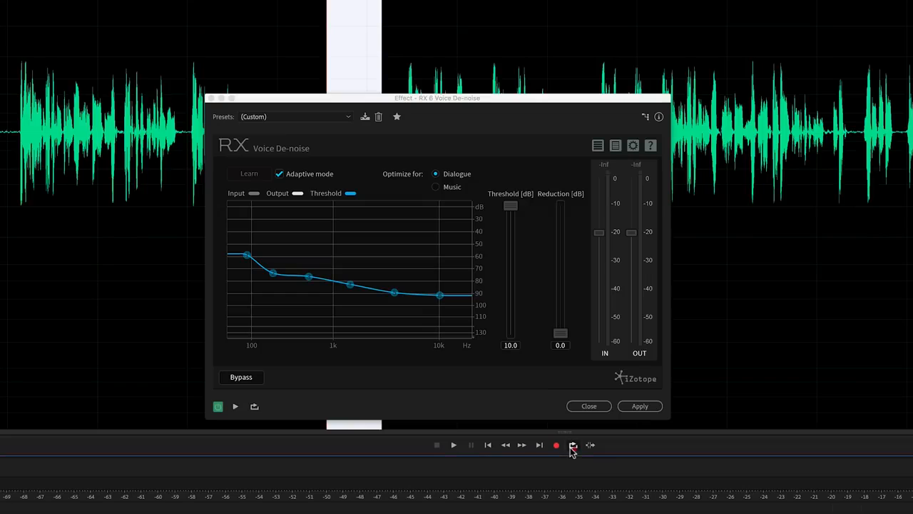
- Enable looping, preview the gap, then turn Adaptive mode off and nudge Reduction to 1.6 dB
left_click(573, 445)
left_click_drag(550, 97, 560, 186)
key("space")
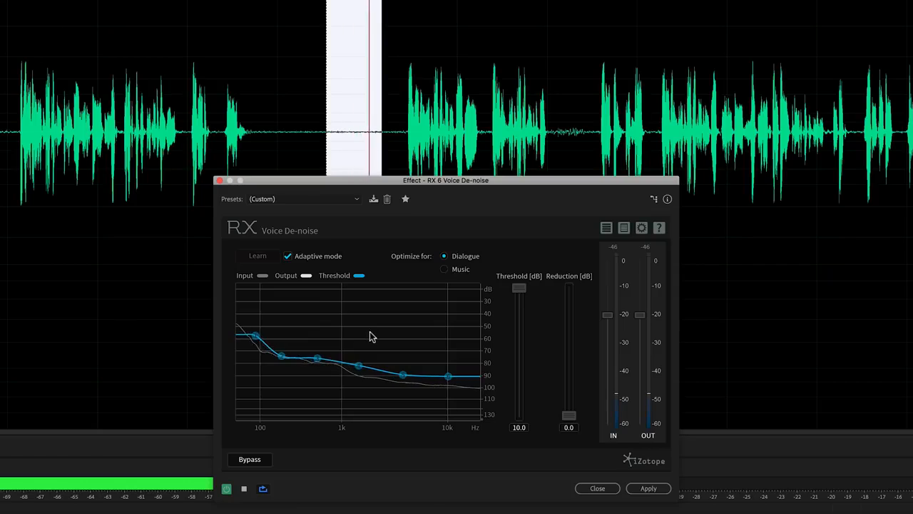
left_click(286, 257)
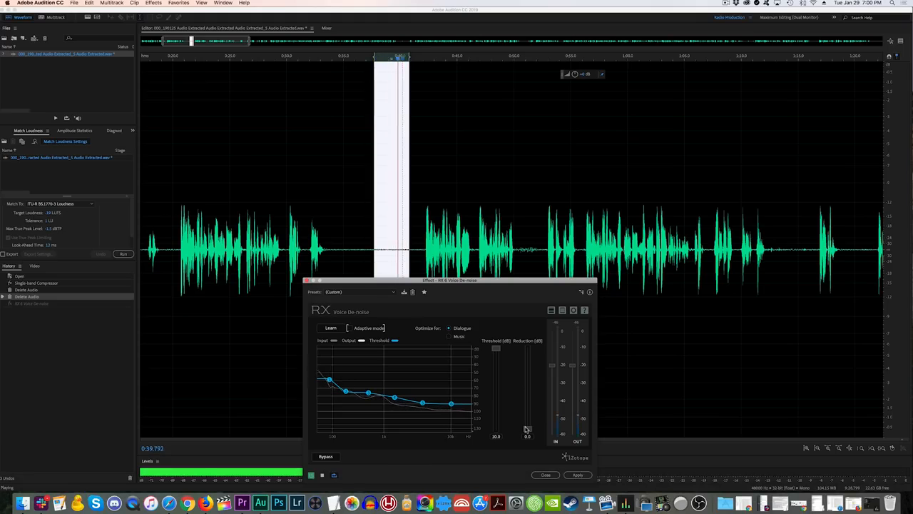
left_click_drag(527, 431, 526, 419)
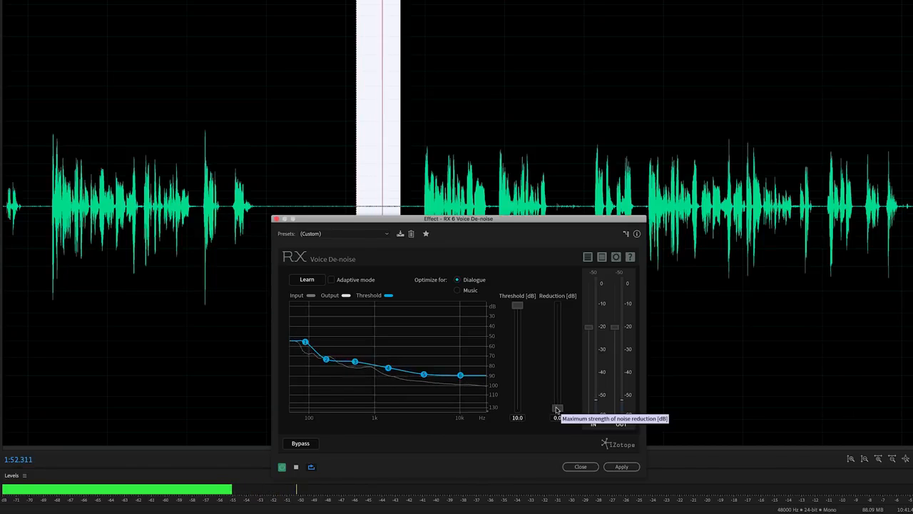
- Raise Reduction to 25 dB, try 13 dB, return to 25 dB, and audition the speech
left_click_drag(557, 408, 557, 305)
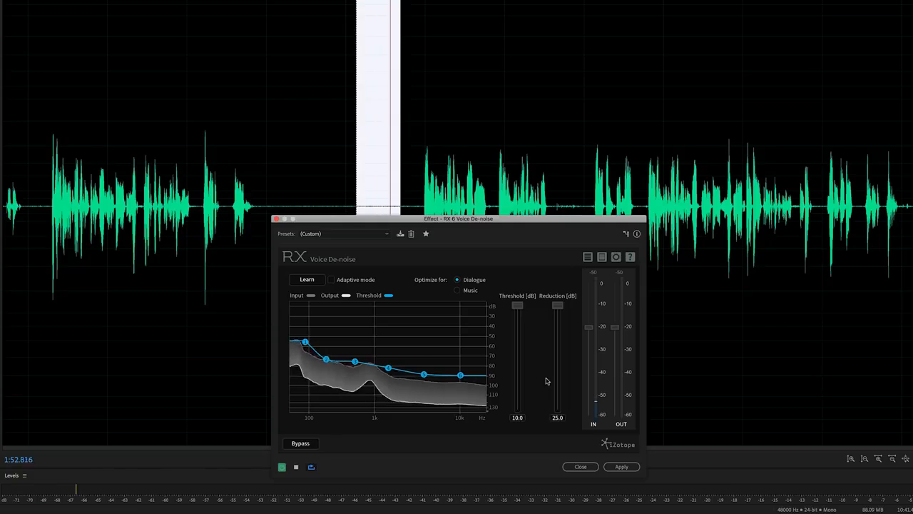
left_click_drag(558, 305, 557, 361)
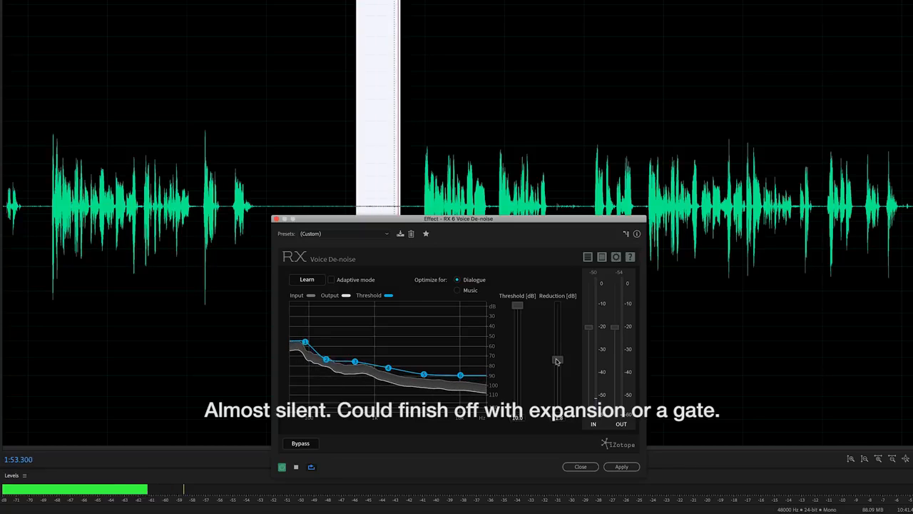
left_click_drag(557, 361, 558, 301)
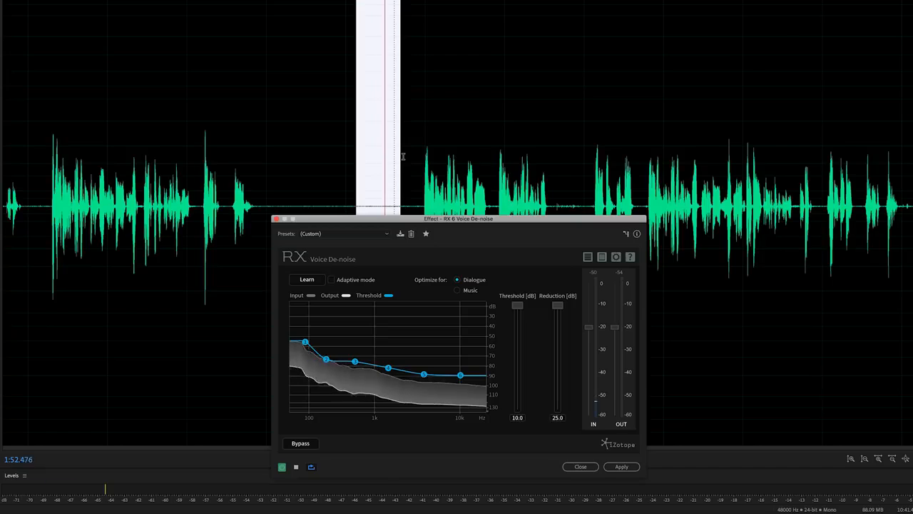
left_click(402, 157)
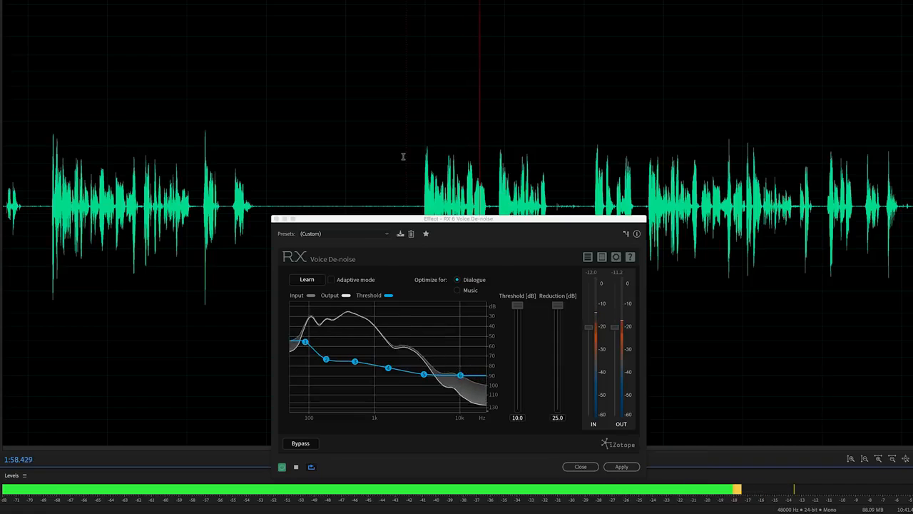
key("space")
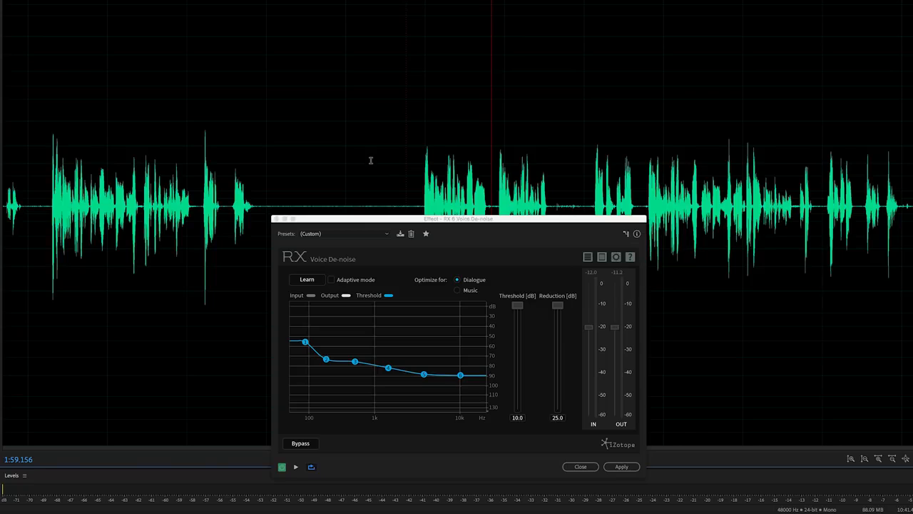
- Reselect the gap and preview it while sweeping Reduction down and back up to 25 dB
left_click_drag(354, 157, 396, 161)
key("space")
left_click_drag(557, 307, 557, 409)
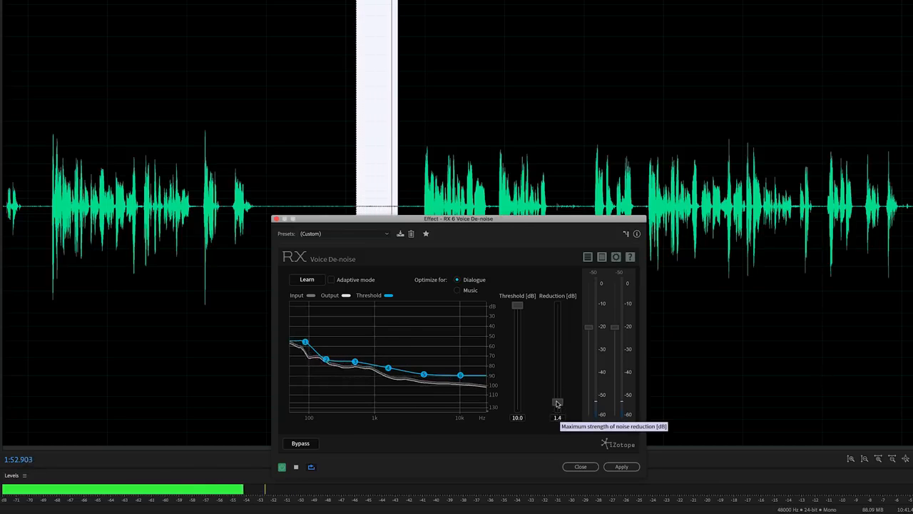
left_click_drag(558, 410, 557, 358)
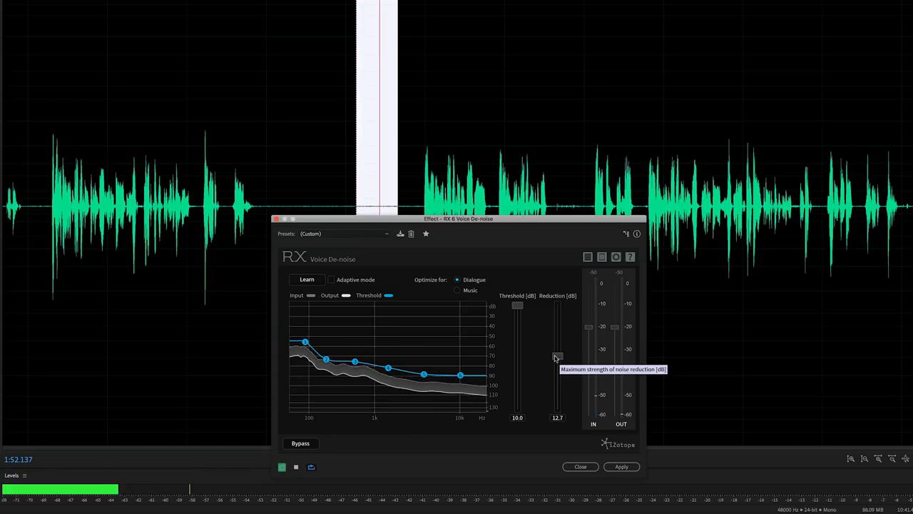
left_click_drag(556, 358, 557, 300)
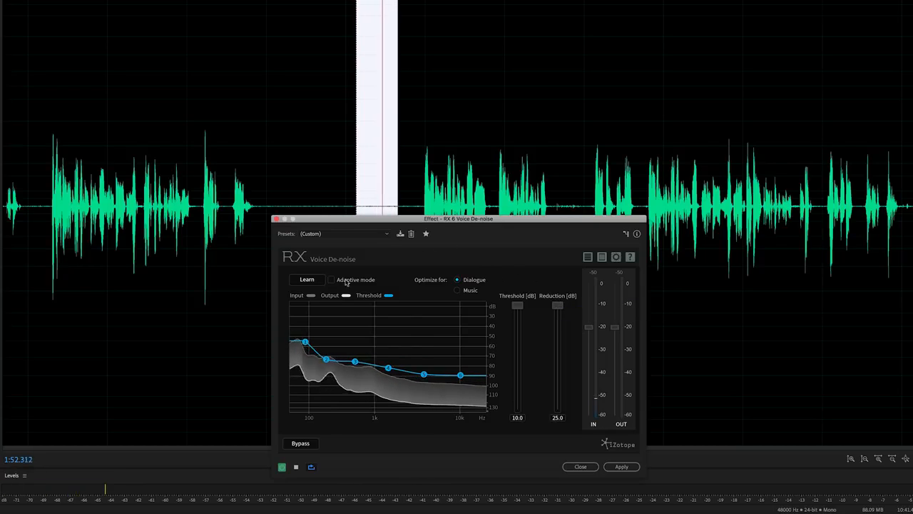
key("space")
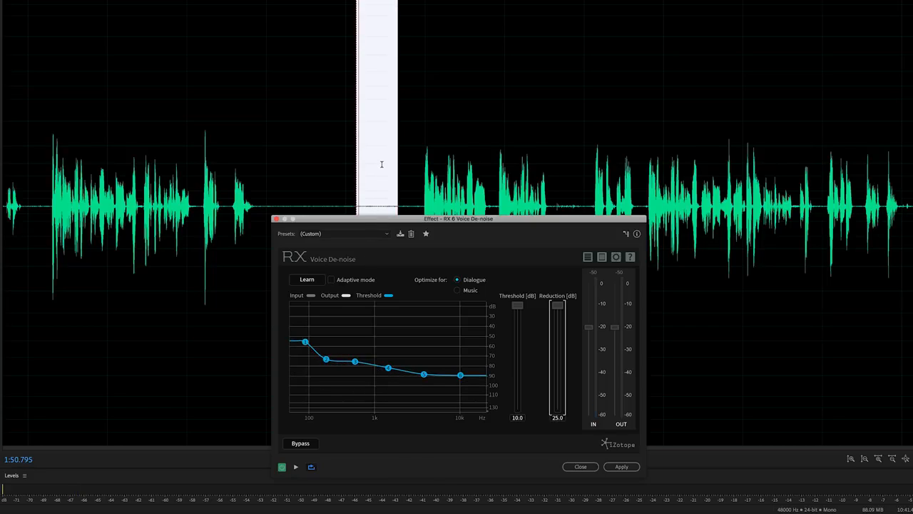
- Select the whole recording with Ctrl+A and apply the Voice De-noise effect
left_click(383, 164)
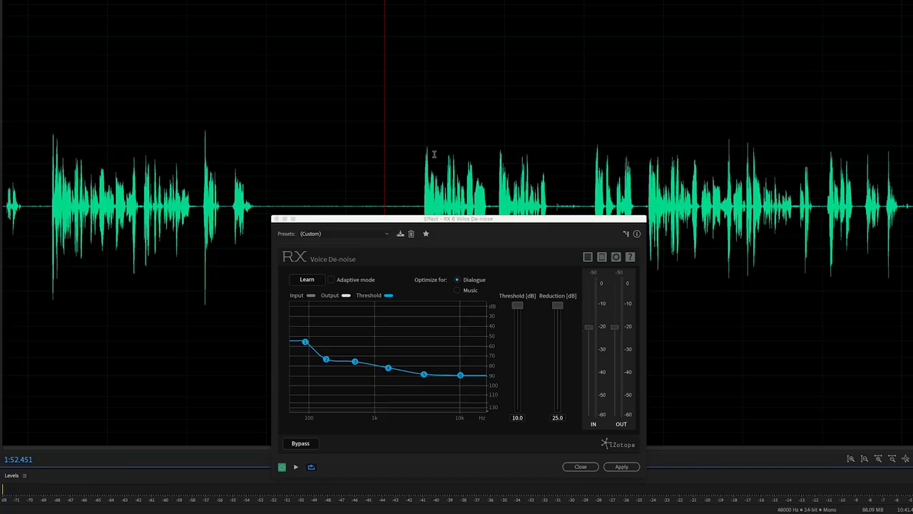
key("ctrl+a")
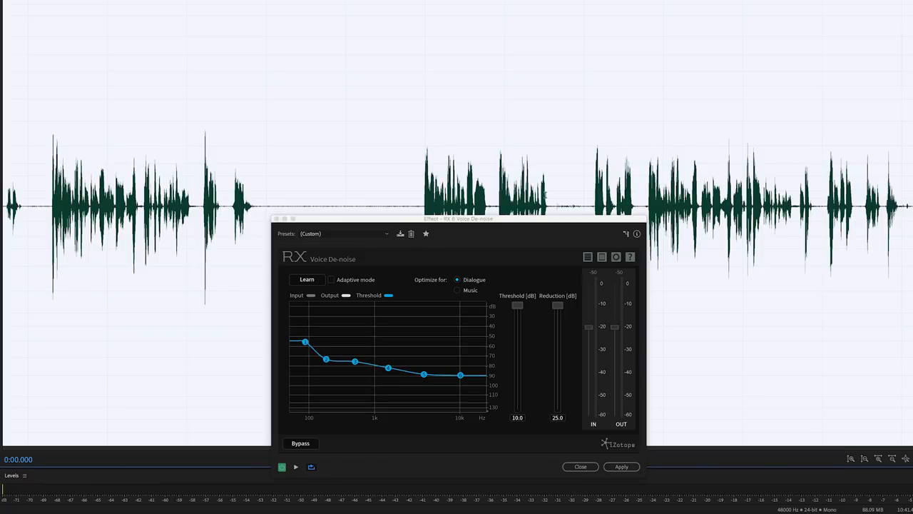
left_click(404, 124)
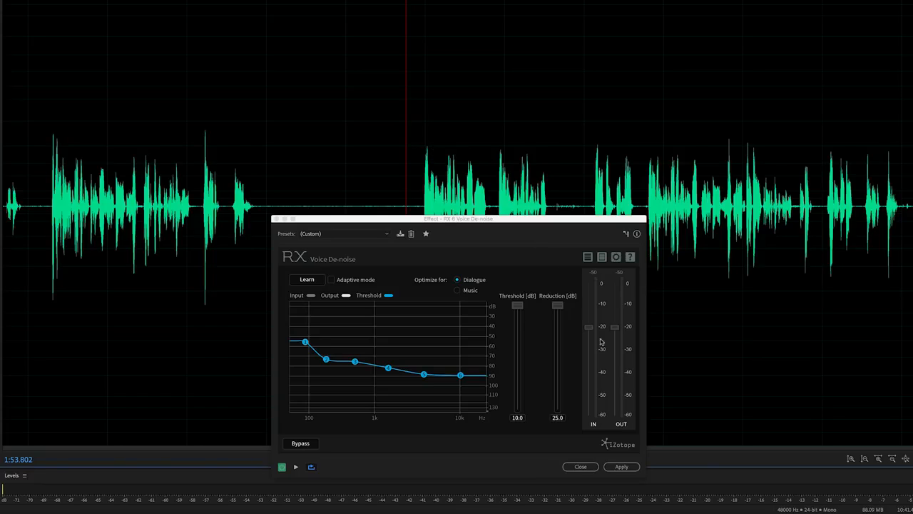
left_click(620, 467)
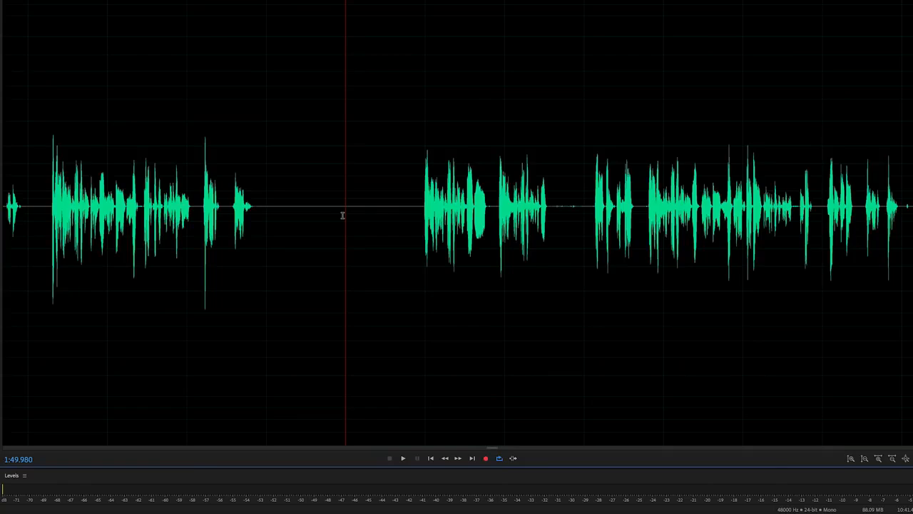
key("space")
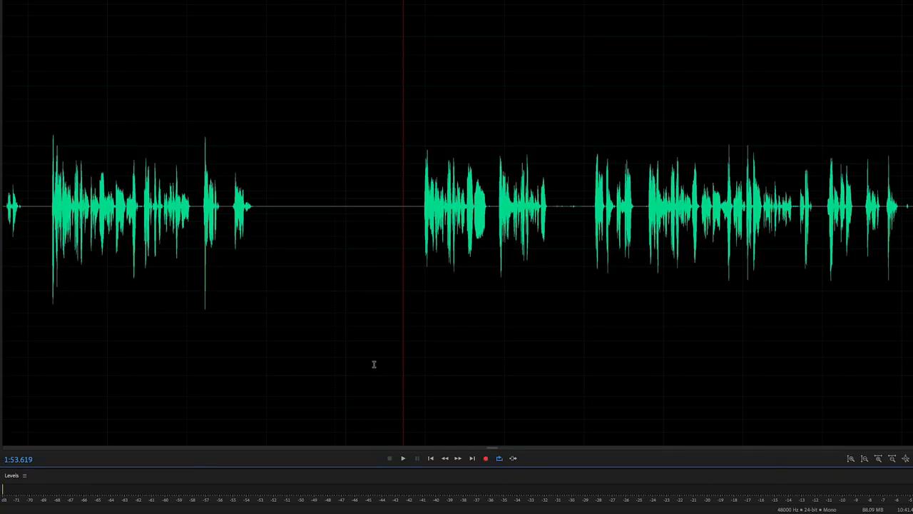
key("space")
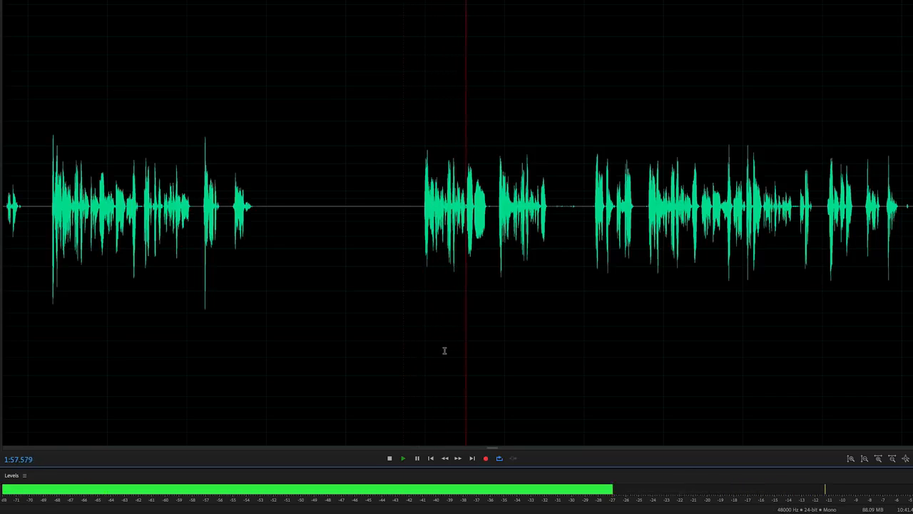
key("space")
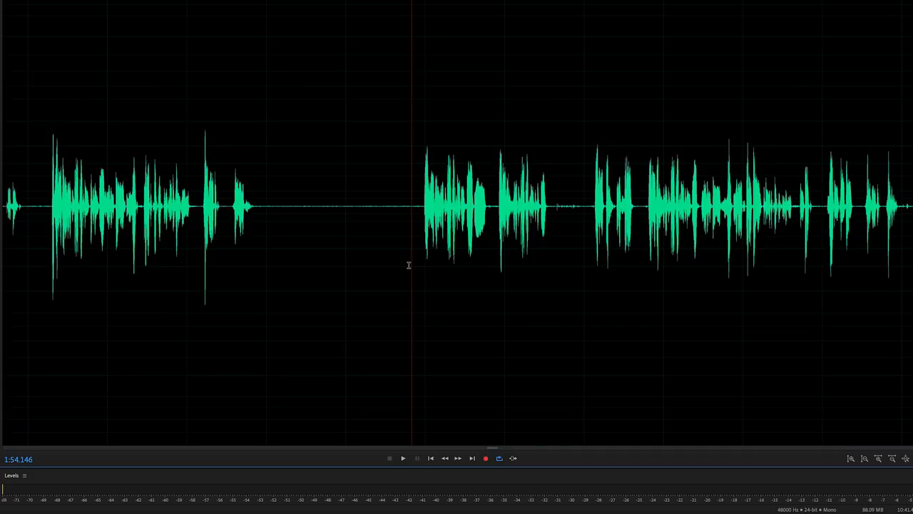
key("space")
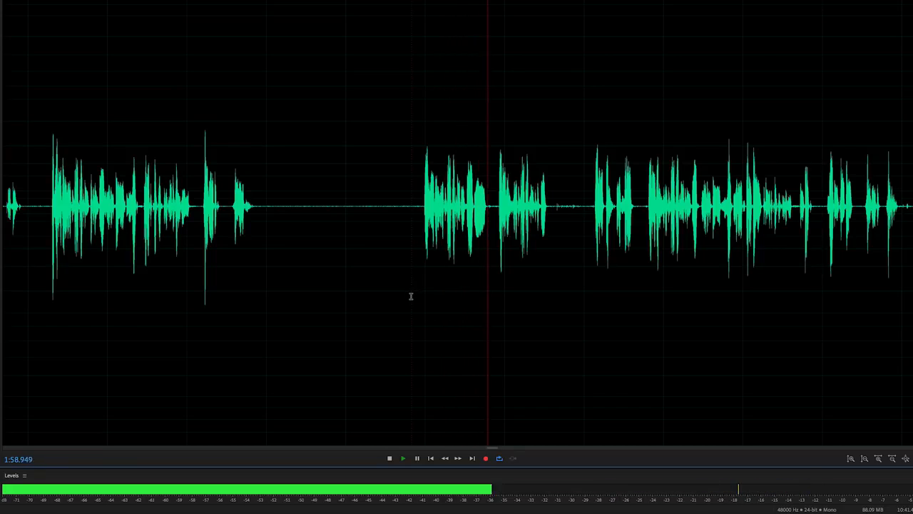
key("space")
key("ctrl+a")
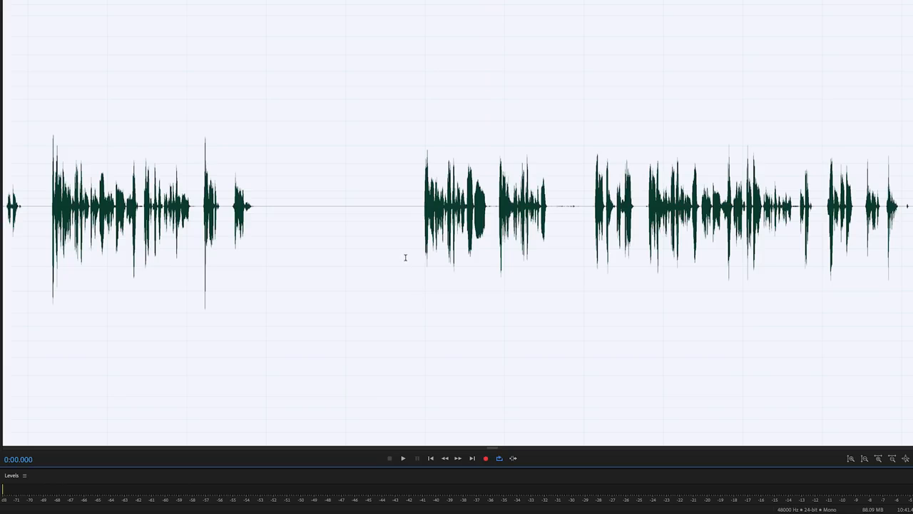
left_click(405, 258)
key("space")
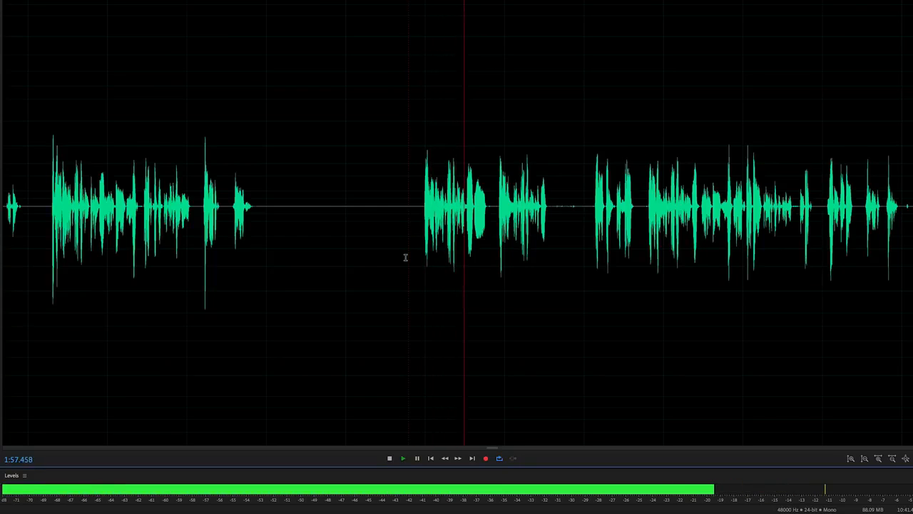
key("space")
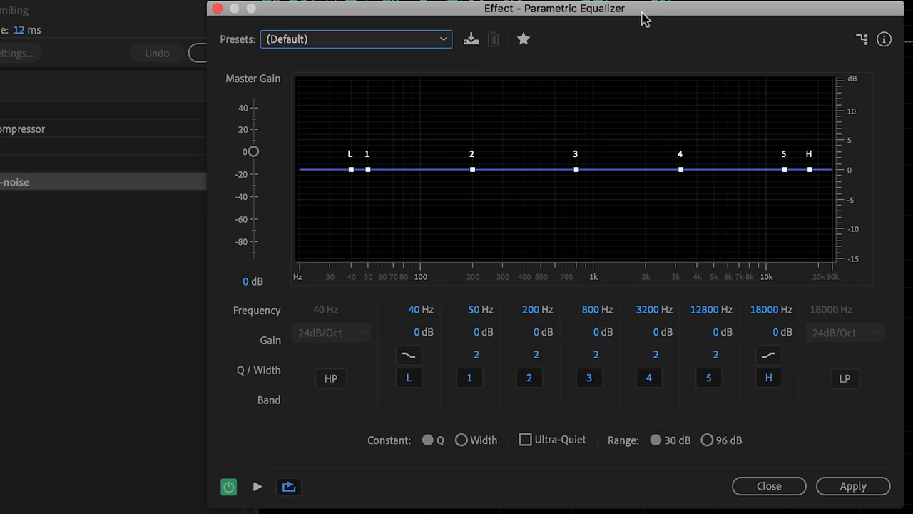
- Disable EQ bands 1–5 and enable a 12dB/Oct high-pass filter at about 131 Hz
left_click_drag(468, 379, 707, 377)
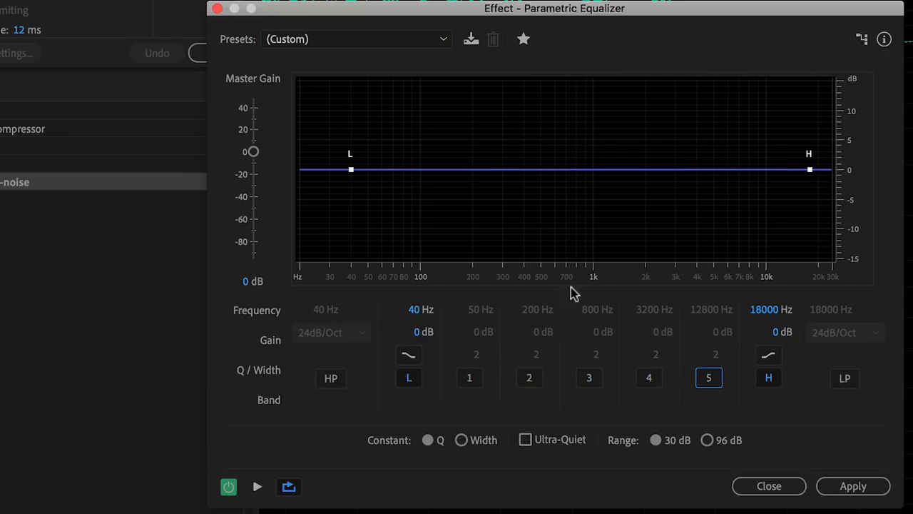
left_click(326, 379)
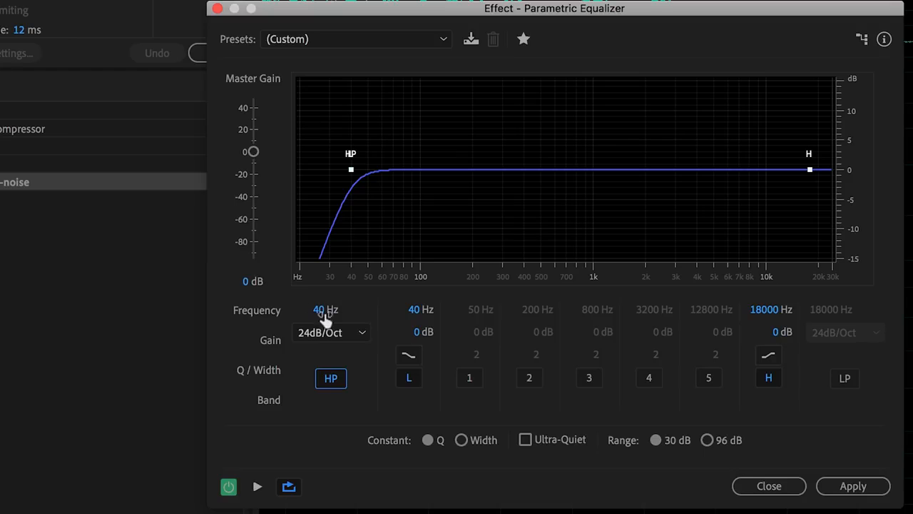
left_click(336, 334)
left_click(341, 366)
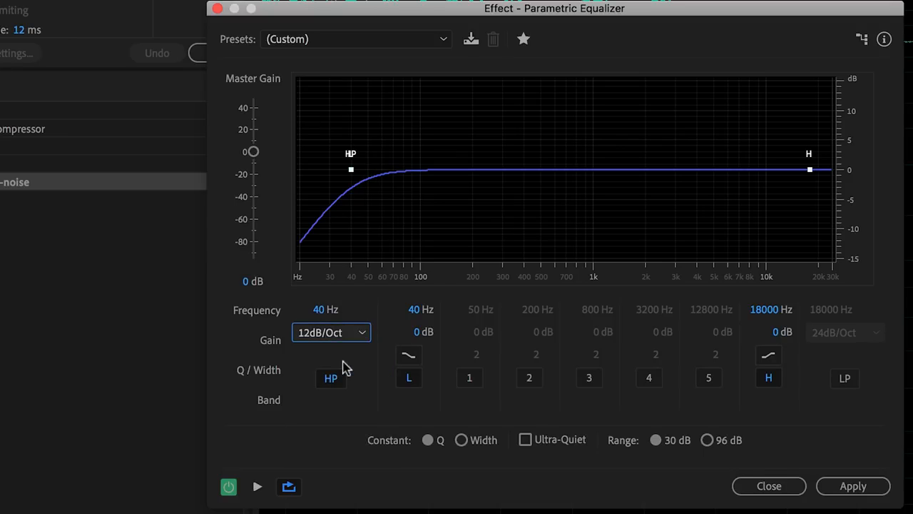
key("space")
left_click_drag(317, 309, 384, 310)
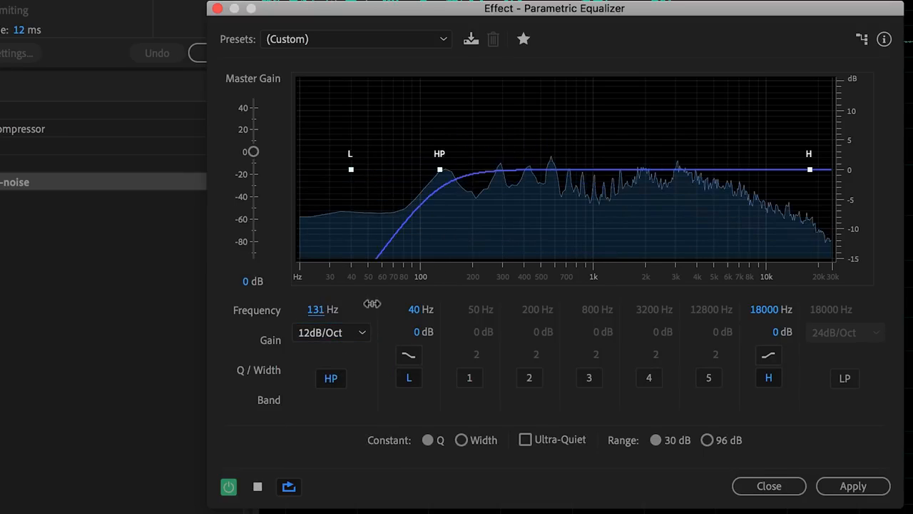
- Cut band 2 at 250 Hz by 3.8 dB, lift the high shelf 2.3 dB, preview, apply, and compare with bypass
left_click(527, 379)
left_click_drag(537, 332, 495, 332)
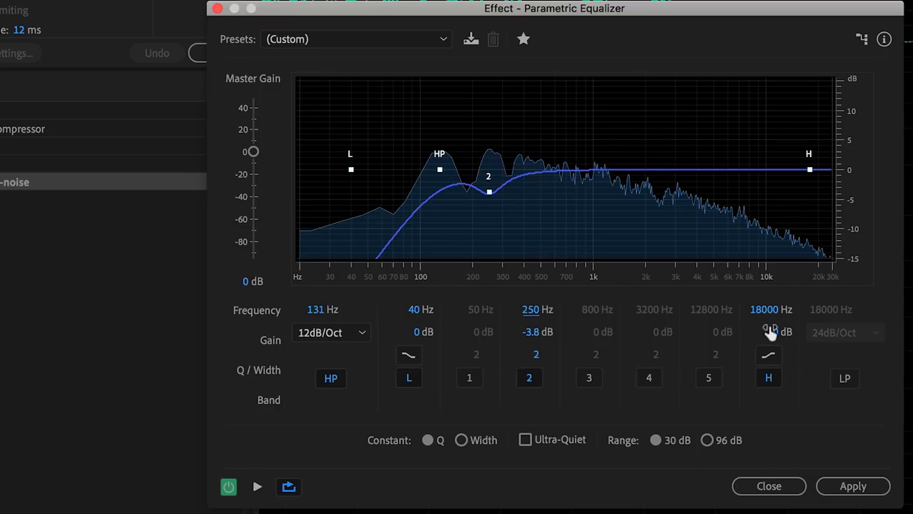
left_click_drag(771, 332, 697, 307)
key("space")
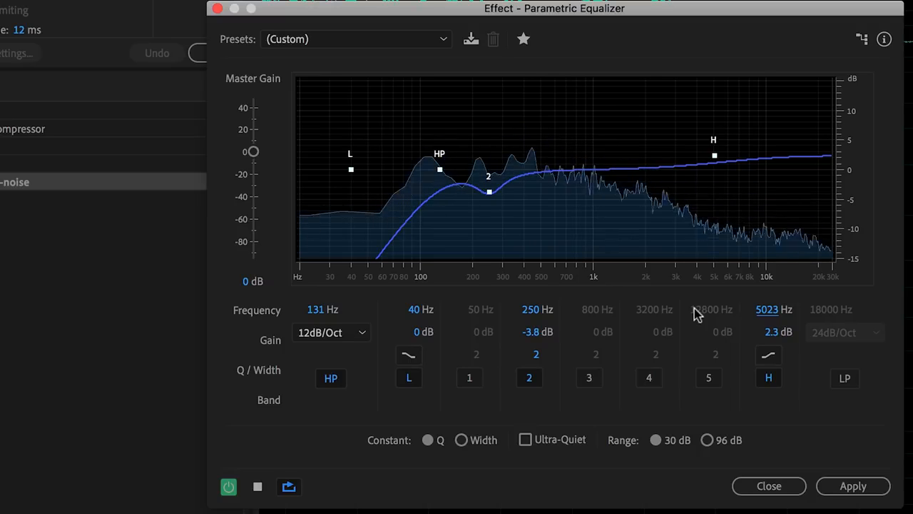
key("space")
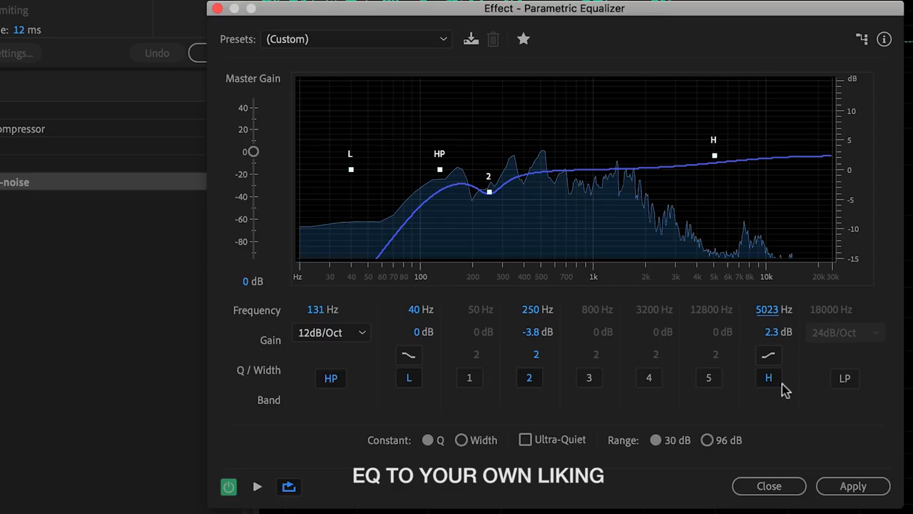
left_click(860, 487)
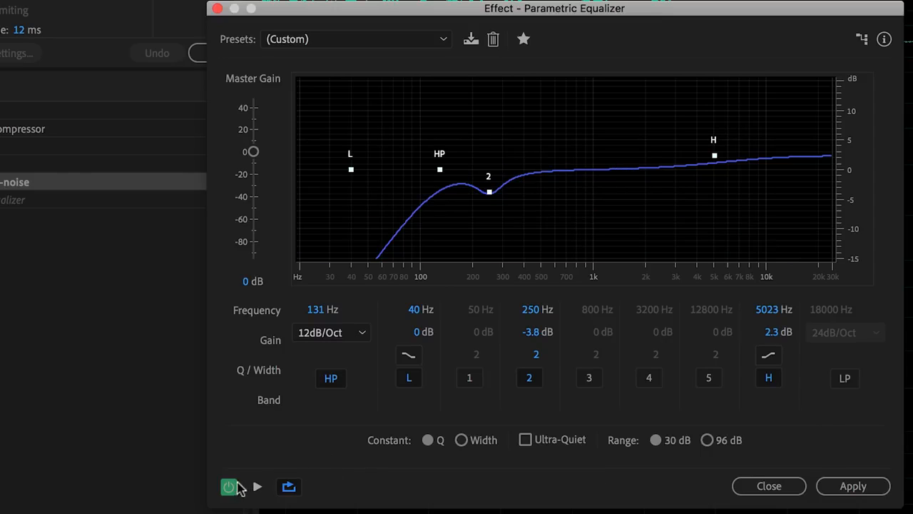
left_click(228, 488)
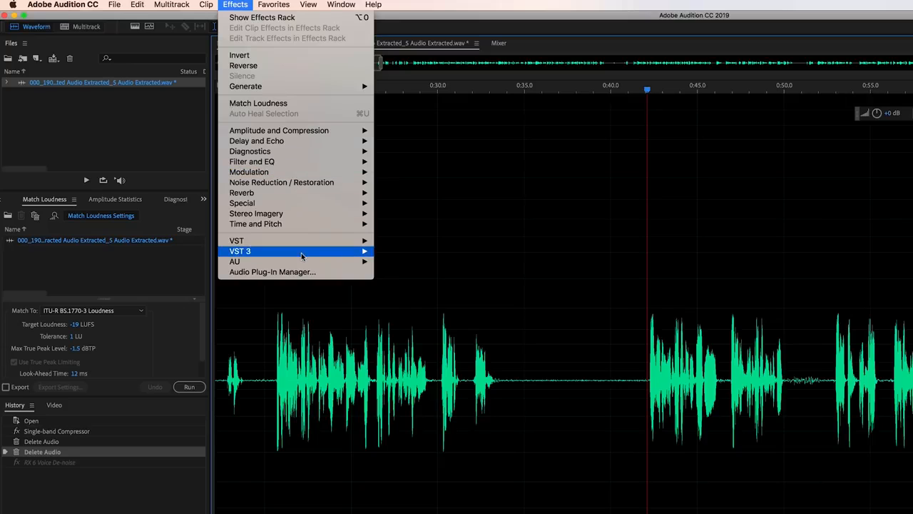
- Reopen RX 6 Voice De-noise, select a noise-only stretch, toggle Adaptive mode and raise Reduction to about 12.7 dB
mouse_move(196, 164)
mouse_move(266, 170)
mouse_move(321, 170)
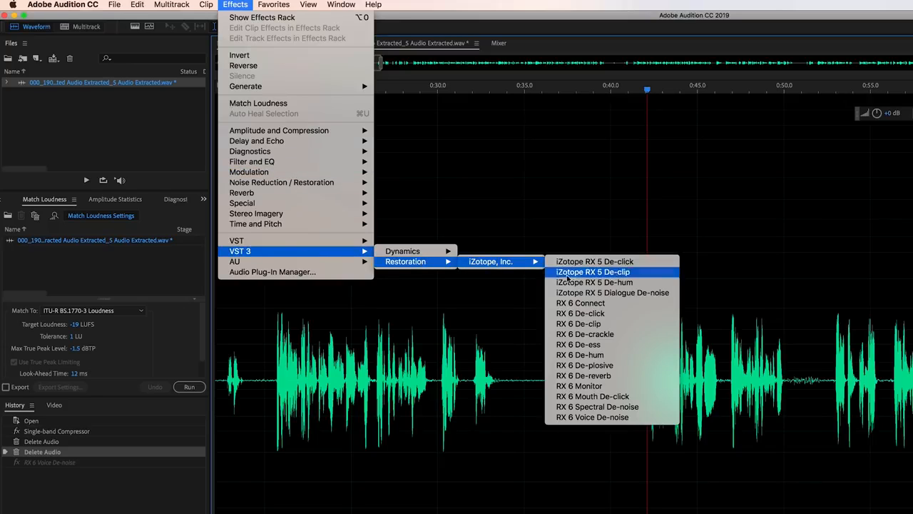
left_click(592, 417)
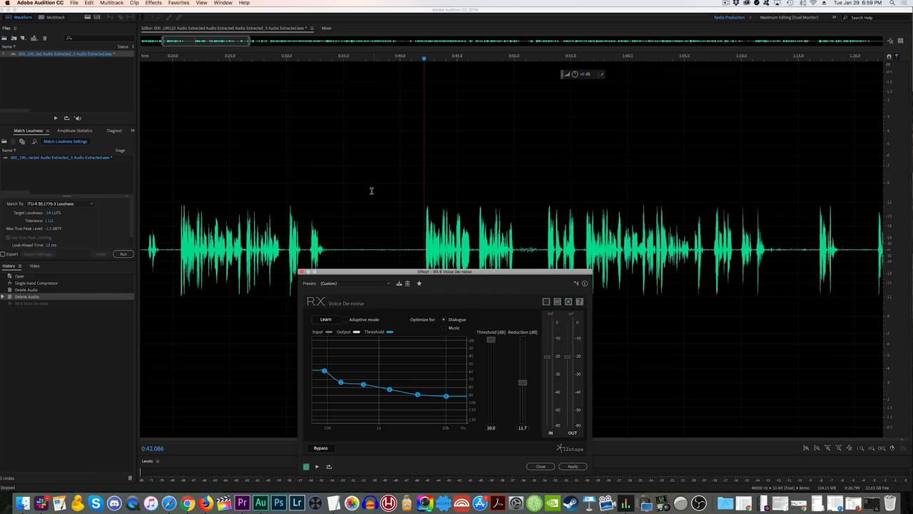
left_click_drag(571, 292, 620, 298)
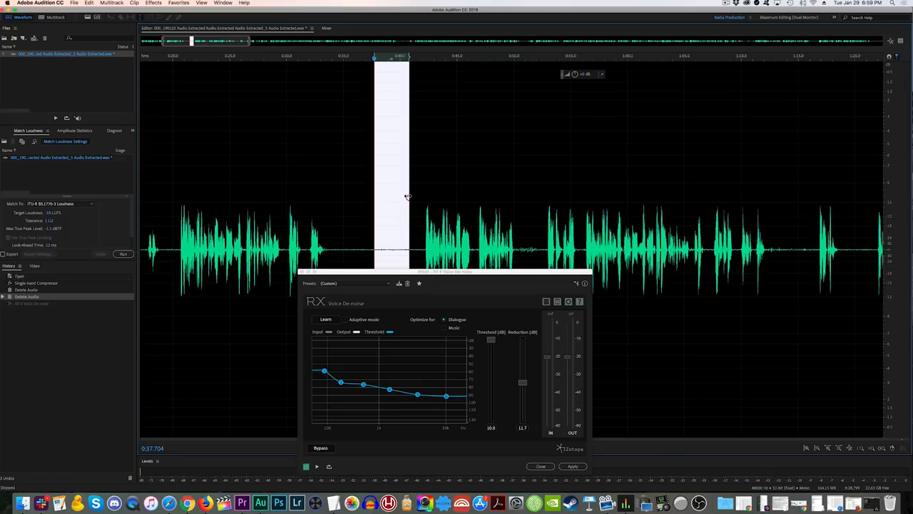
left_click(346, 320)
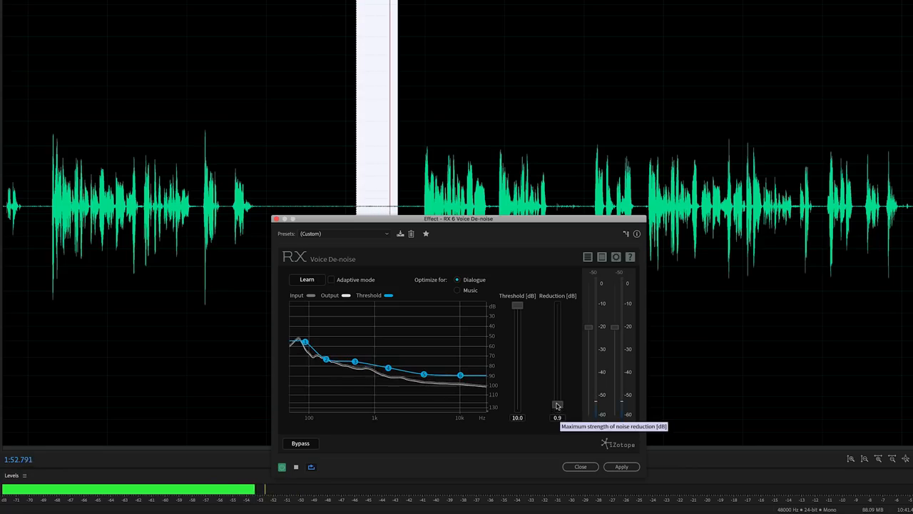
left_click_drag(558, 405, 557, 358)
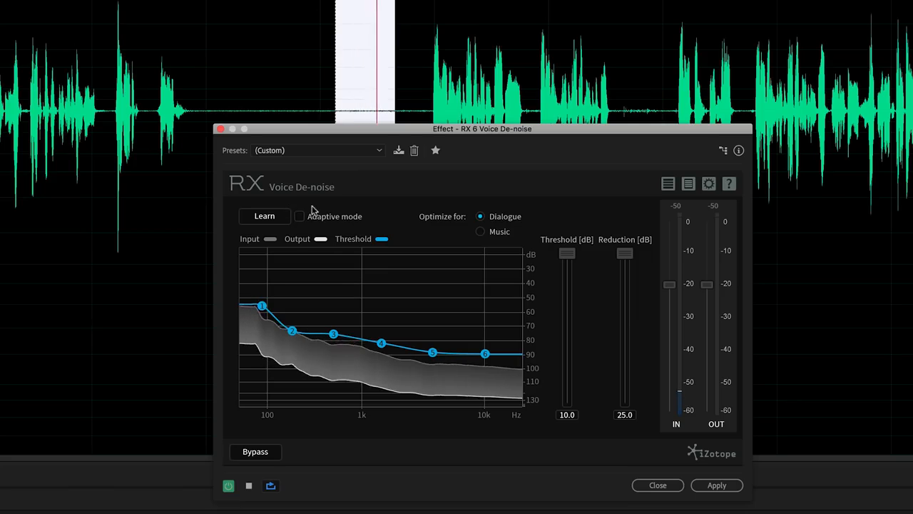
- Stop the preview, clear the selection, apply Voice De-noise at 25 dB, and place the playhead in a gap
key("space")
left_click(376, 52)
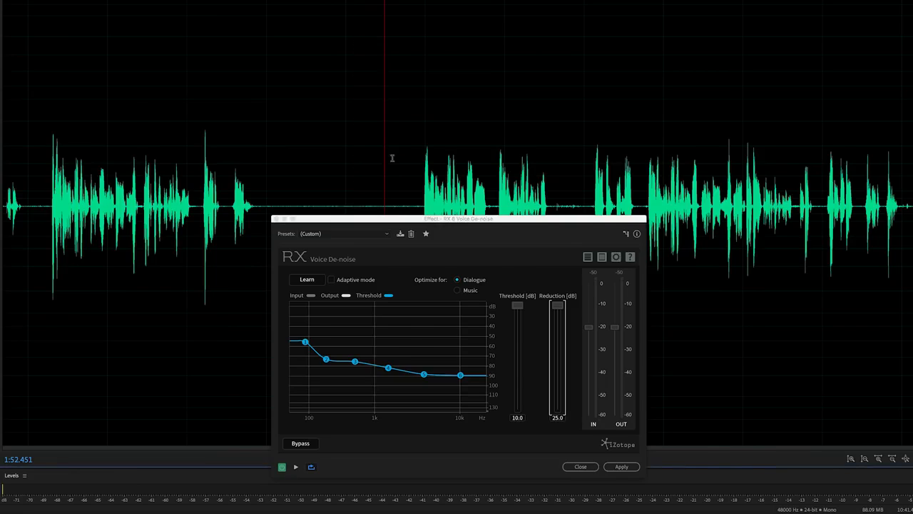
left_click(716, 485)
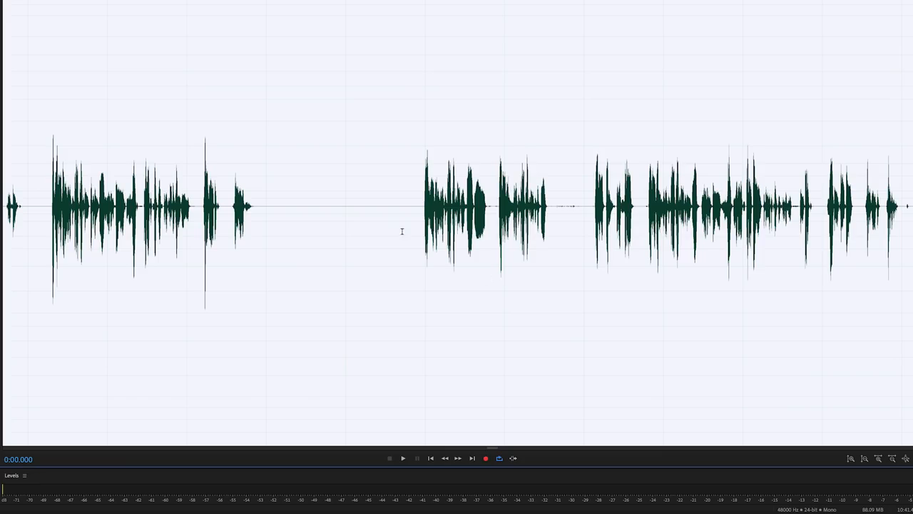
left_click(343, 215)
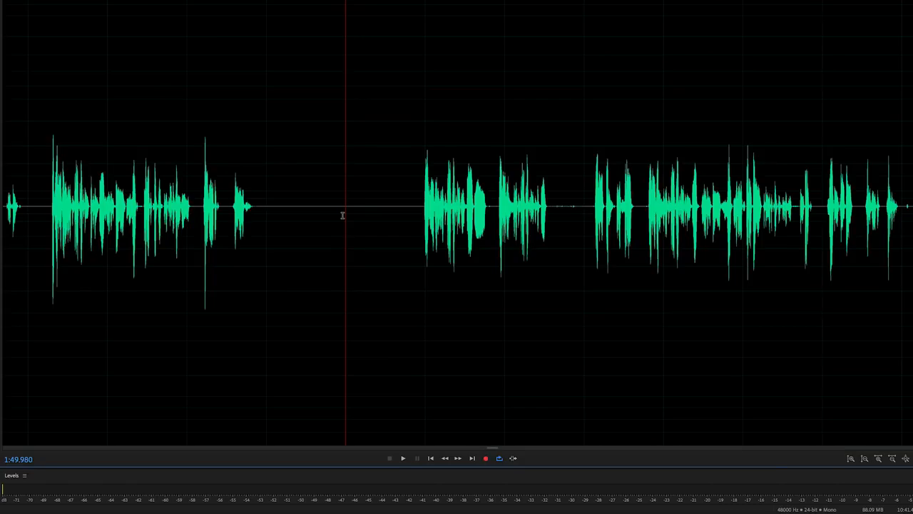